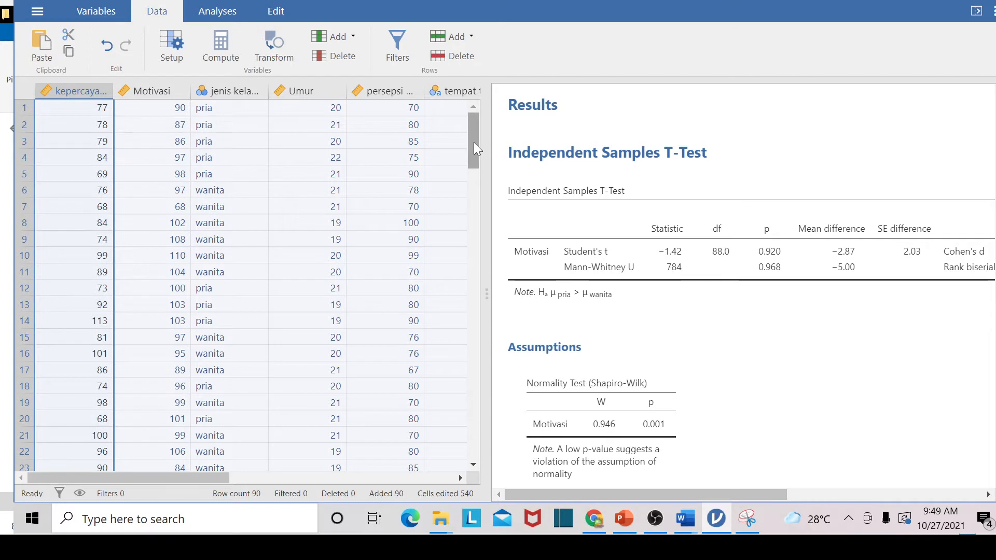
# Create a linear regression analysis with Motivasi as the dependent variable and kepercayaaan as the covariate
pyautogui.click(230, 11)
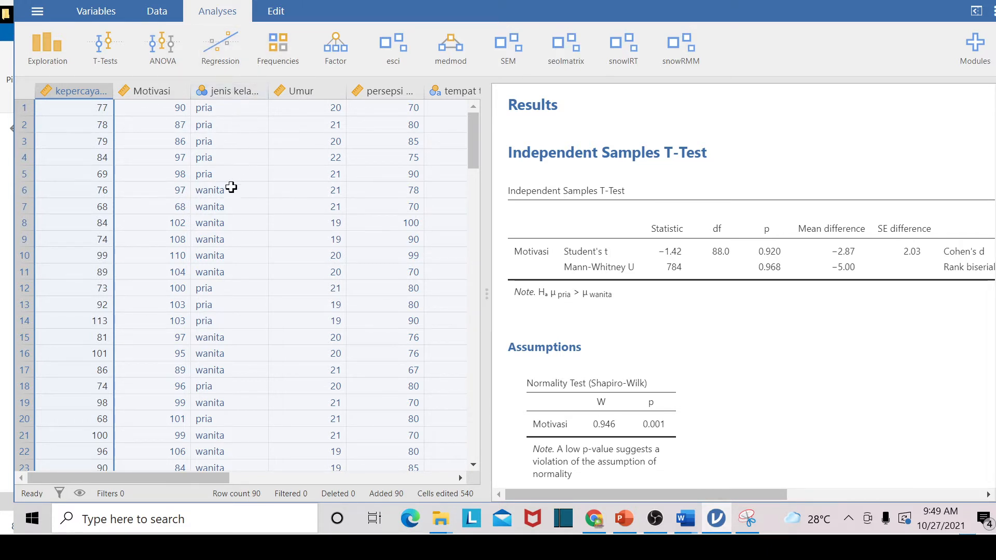
pyautogui.click(216, 58)
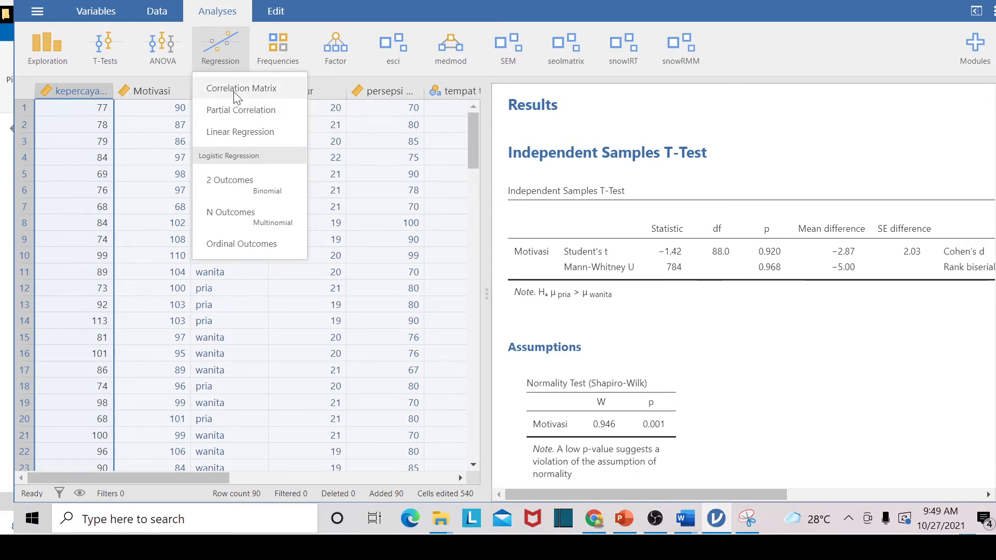
pyautogui.click(229, 134)
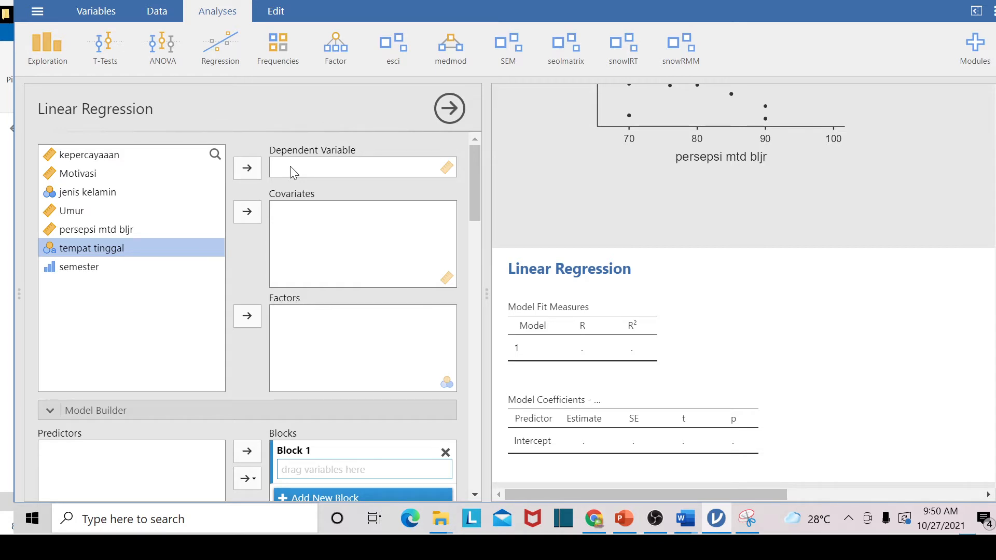
pyautogui.click(78, 176)
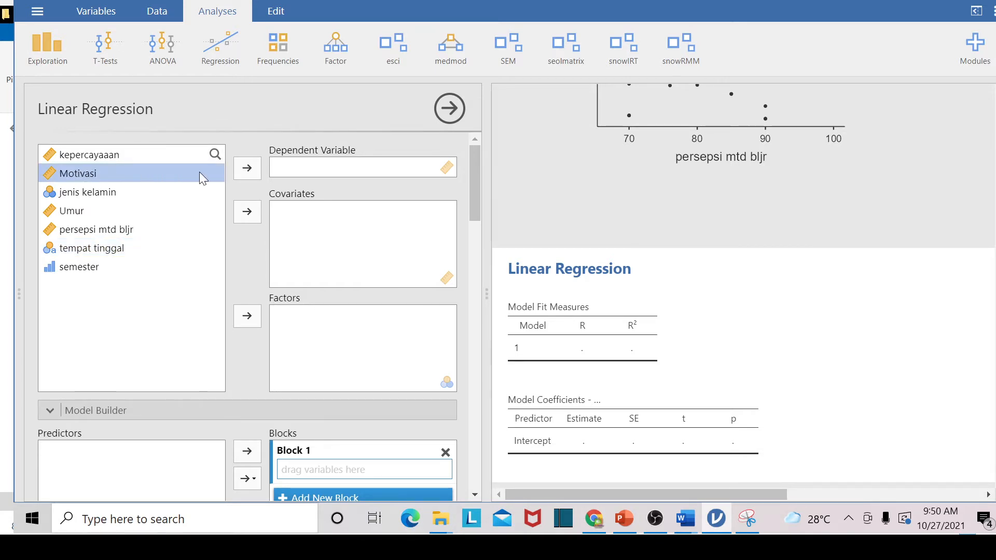
pyautogui.click(248, 170)
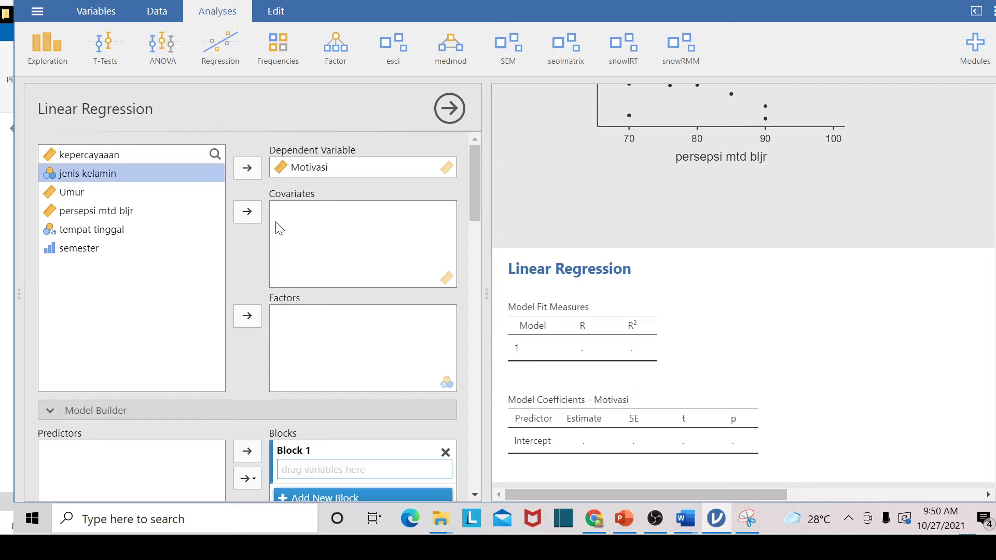
pyautogui.click(106, 155)
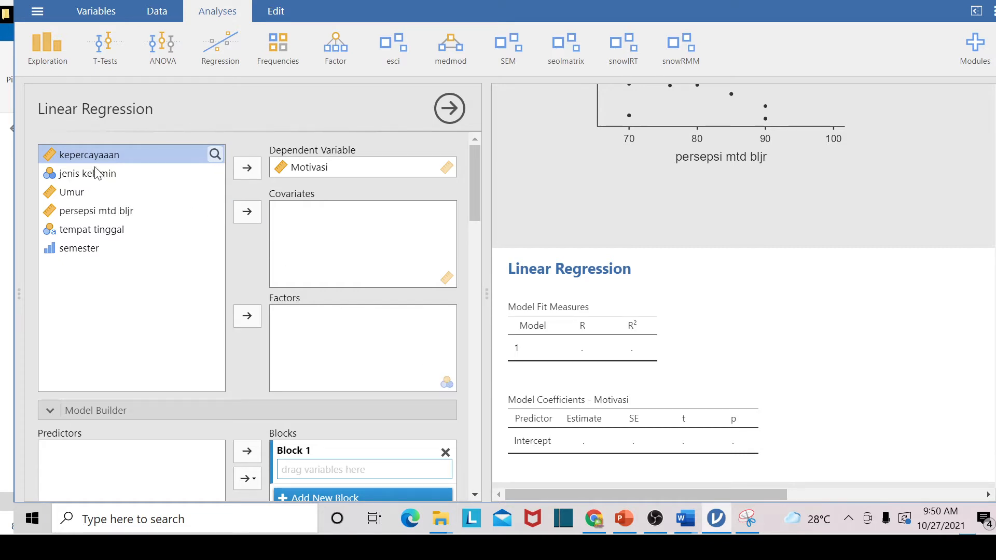
pyautogui.click(247, 219)
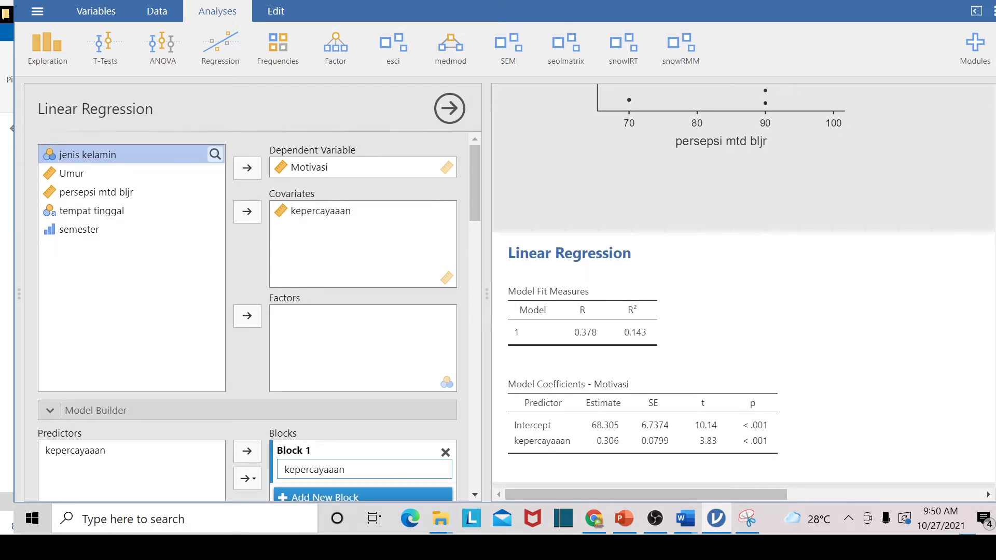
# Enable the regression's collinearity statistics, normality test, Q-Q plot of residuals and residual plots as assumption checks
pyautogui.scroll(-3, 801, 255)
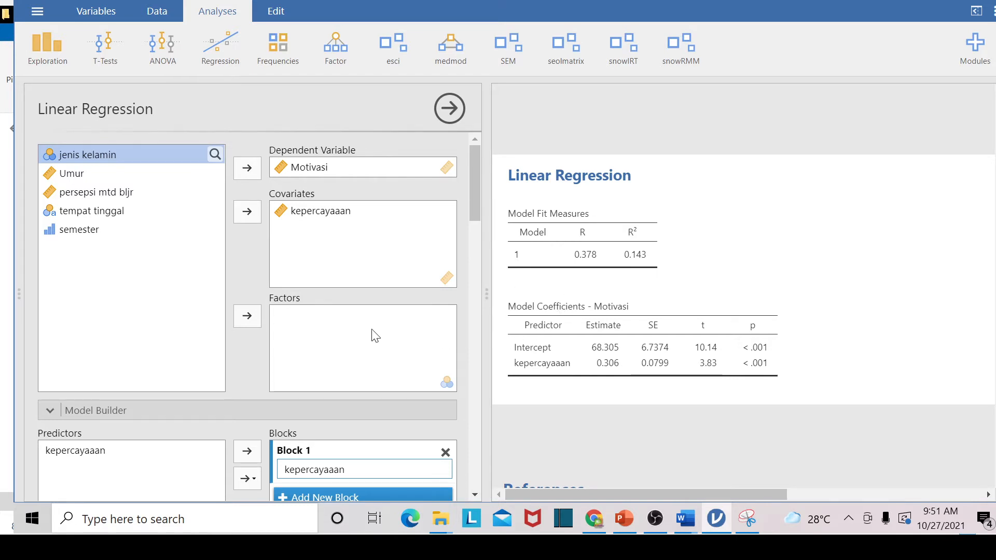
pyautogui.scroll(-5, 375, 336)
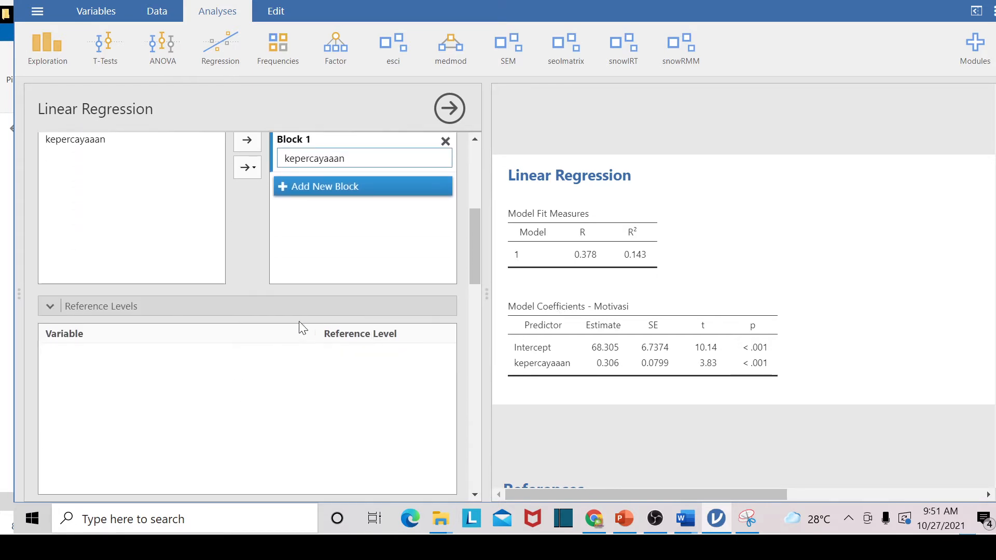
pyautogui.scroll(-5, 251, 327)
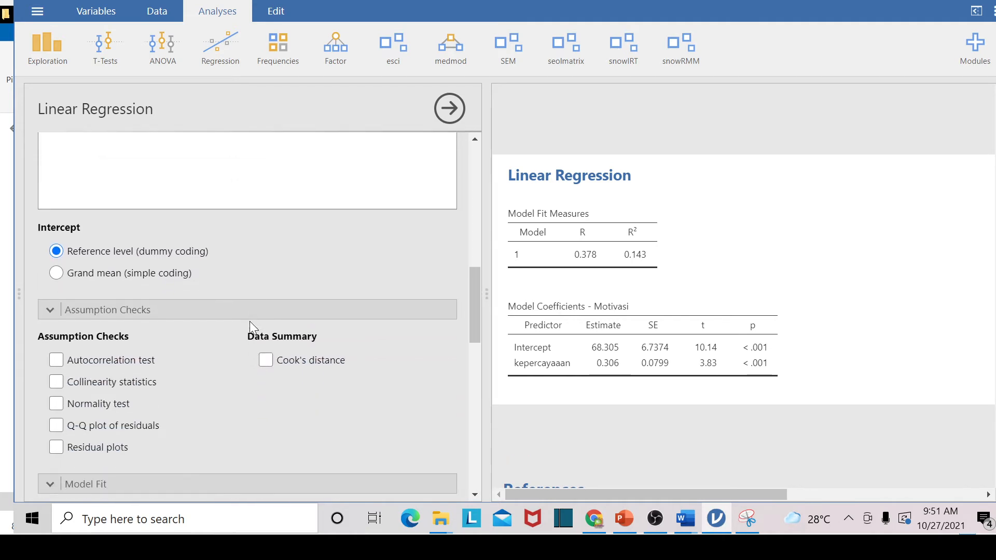
pyautogui.scroll(-1, 250, 322)
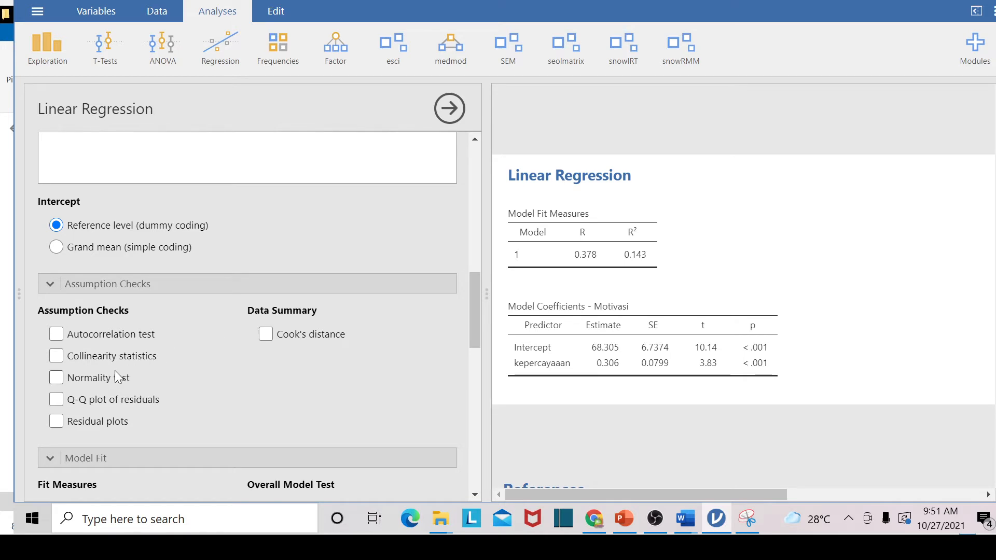
pyautogui.scroll(-3, 115, 383)
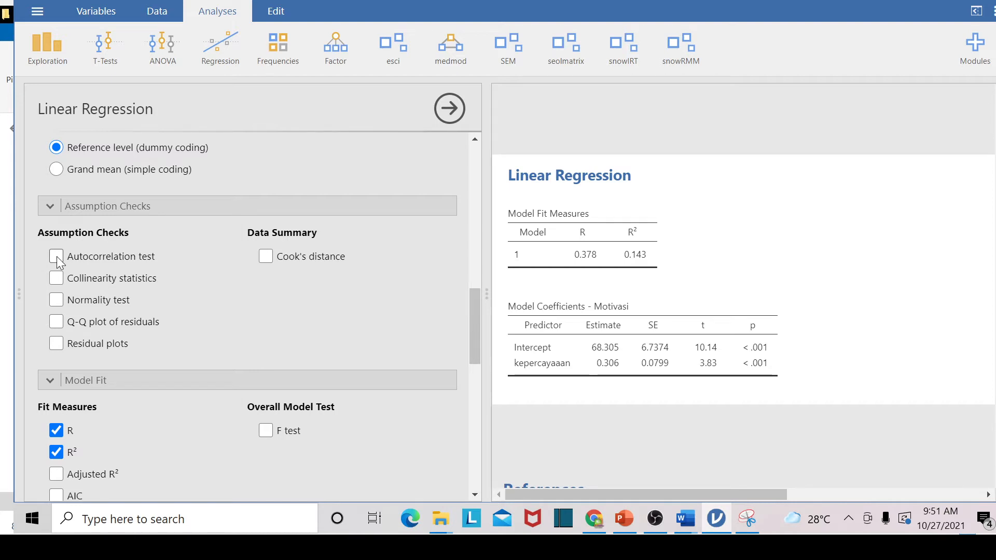
pyautogui.click(57, 279)
pyautogui.click(57, 301)
pyautogui.click(57, 322)
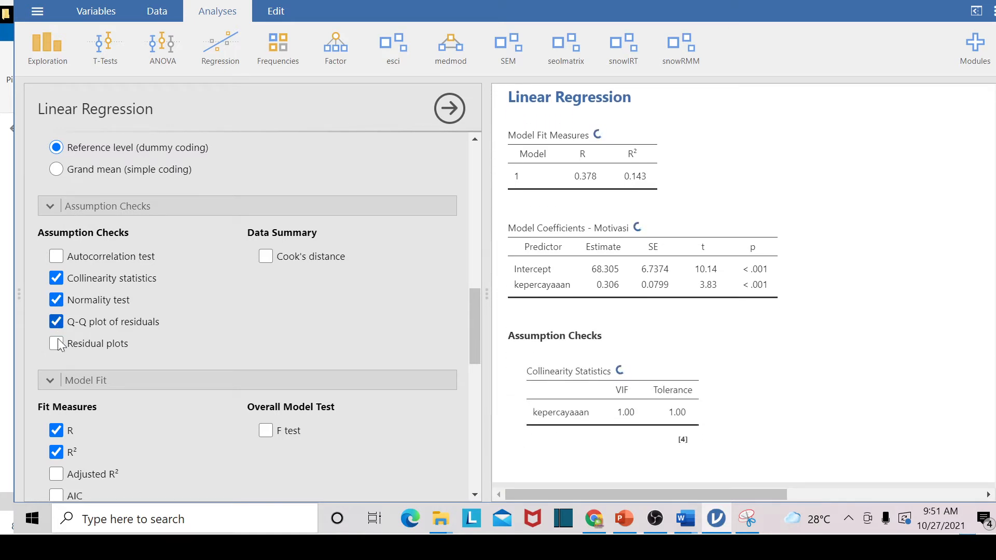
pyautogui.click(58, 342)
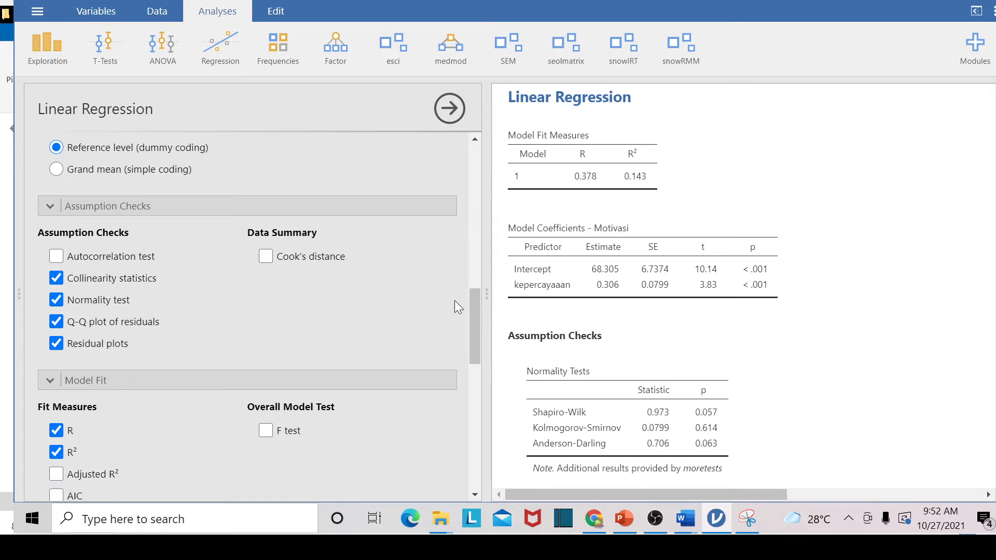
# Add the overall model F test and the standardized estimate to the linear regression output
pyautogui.scroll(-2, 328, 311)
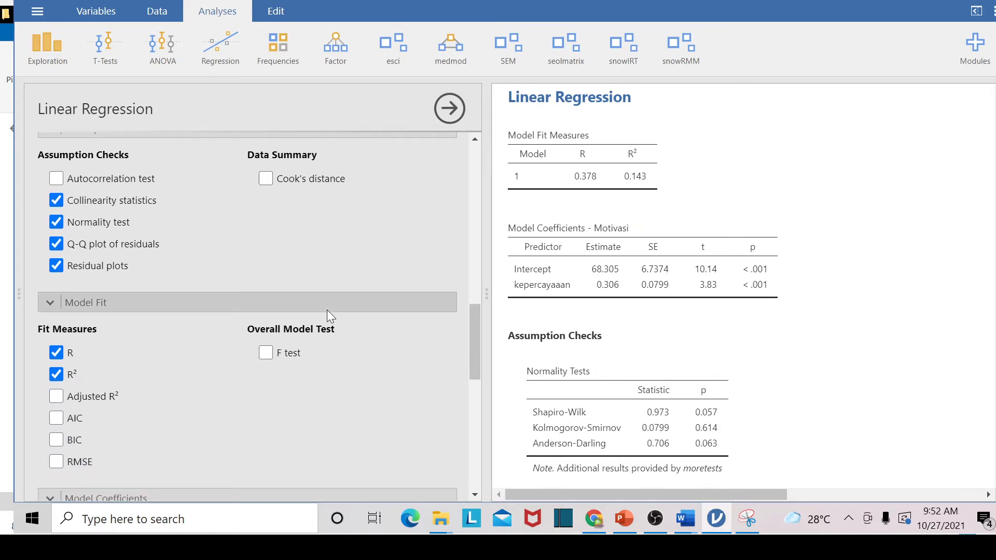
pyautogui.click(266, 355)
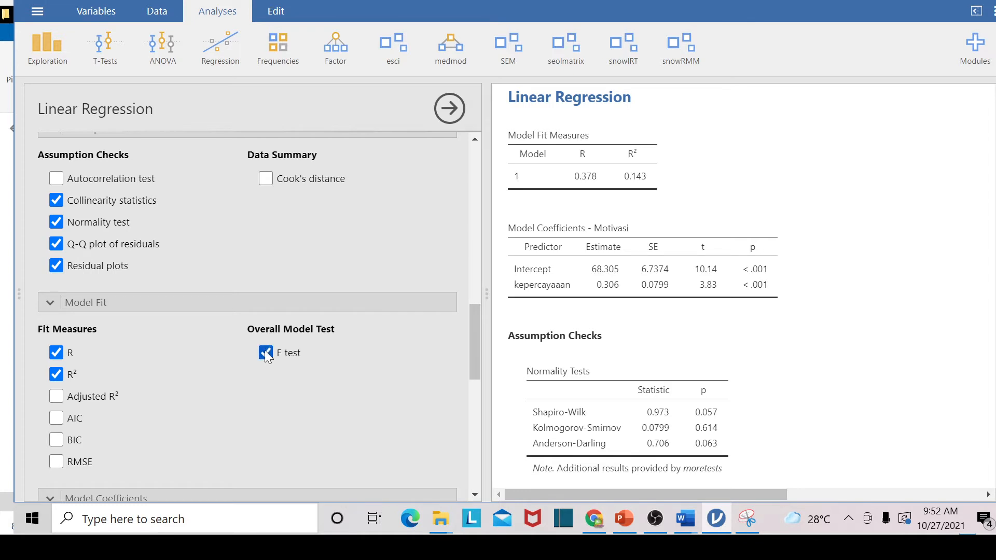
pyautogui.scroll(-2, 189, 353)
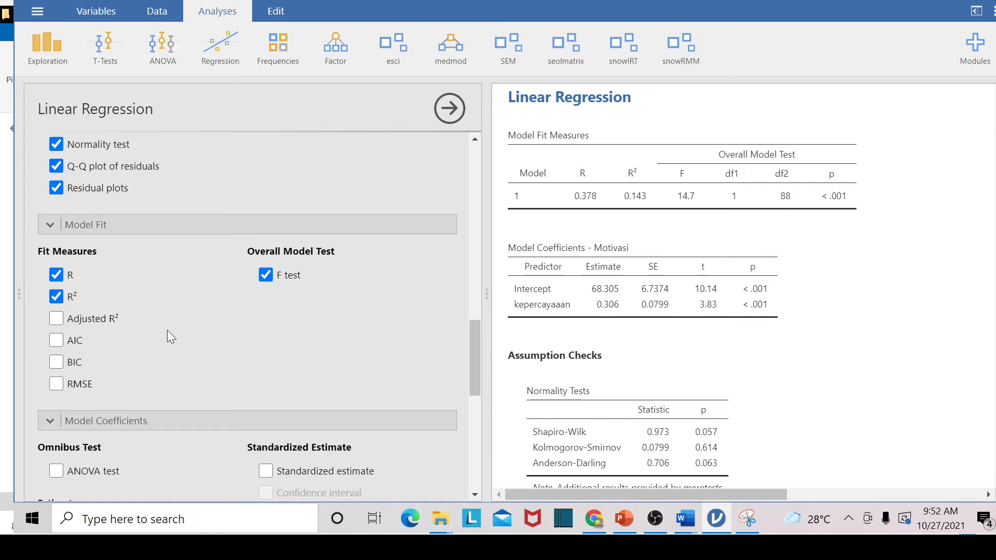
pyautogui.scroll(-3, 167, 332)
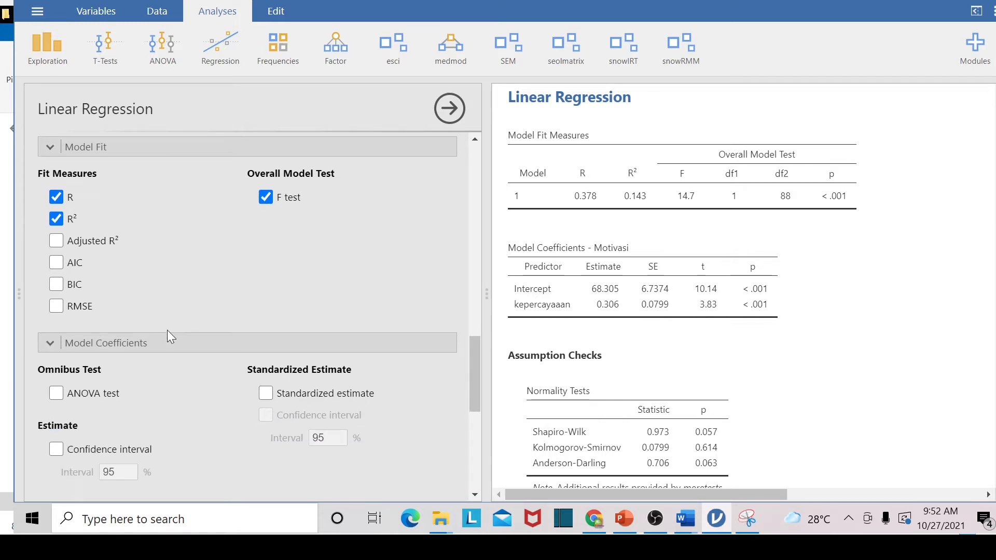
pyautogui.click(266, 393)
pyautogui.scroll(-4, 164, 375)
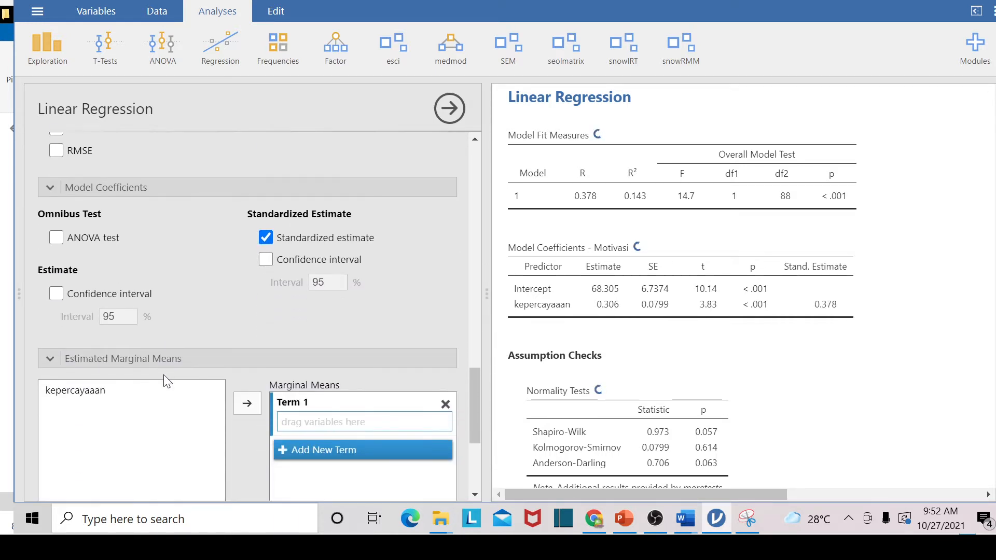
pyautogui.scroll(-5, 163, 374)
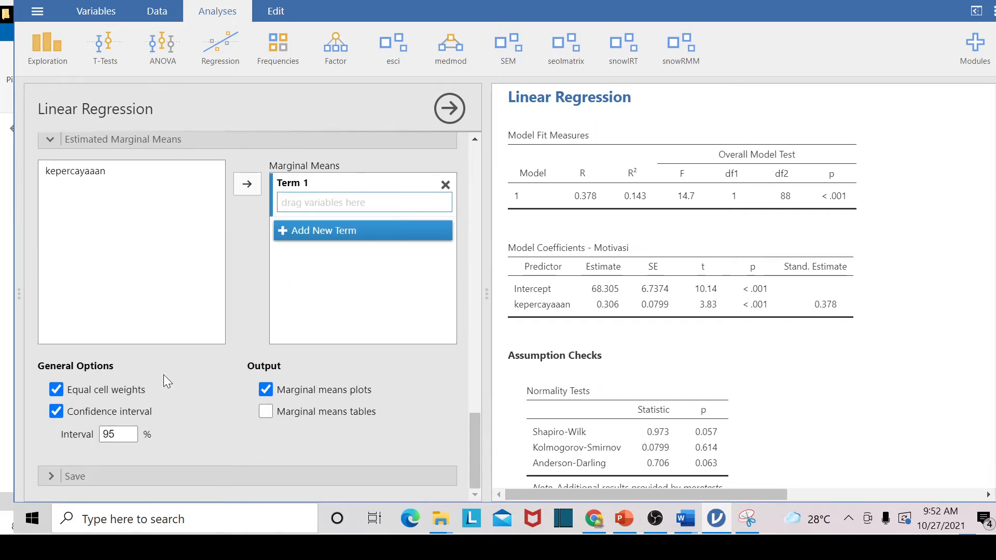
pyautogui.scroll(3, 762, 341)
pyautogui.scroll(-2, 763, 341)
pyautogui.scroll(-3, 766, 347)
# Switch to the Regresi presentation in PowerPoint, shrink its window over the regression results, and review the UJI ASUMSI and UJI HIPOTESIS slides
pyautogui.click(619, 517)
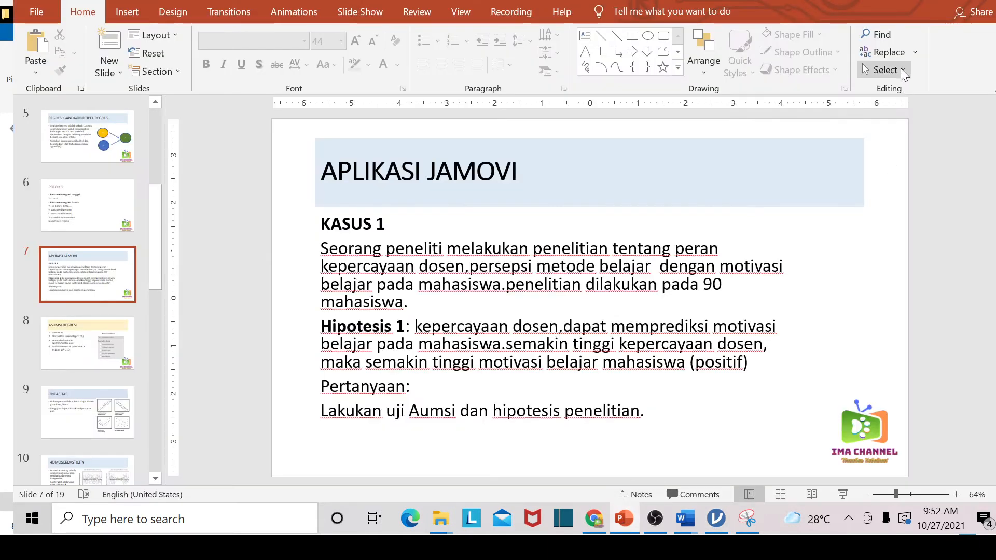
pyautogui.click(958, 1)
pyautogui.scroll(-3, 457, 236)
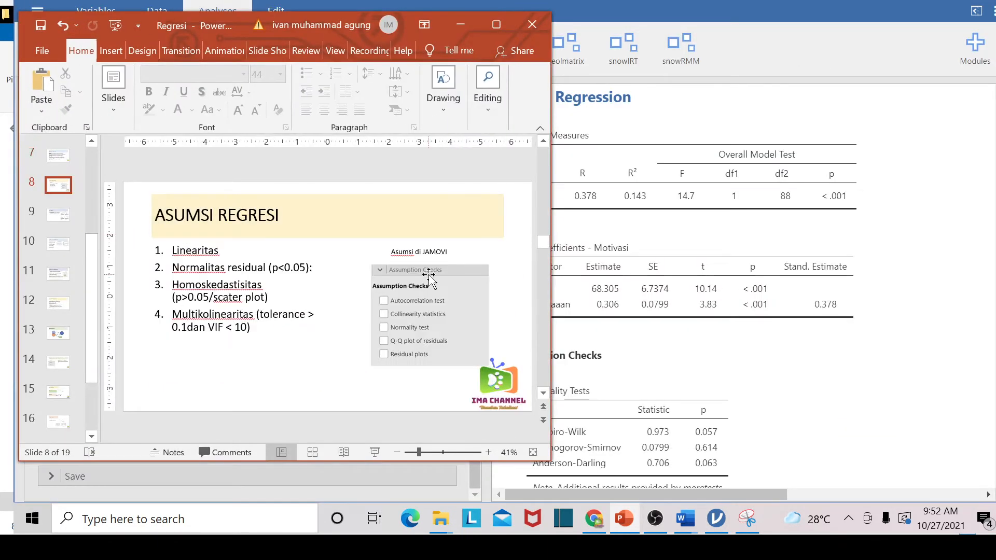
pyautogui.scroll(-5, 400, 247)
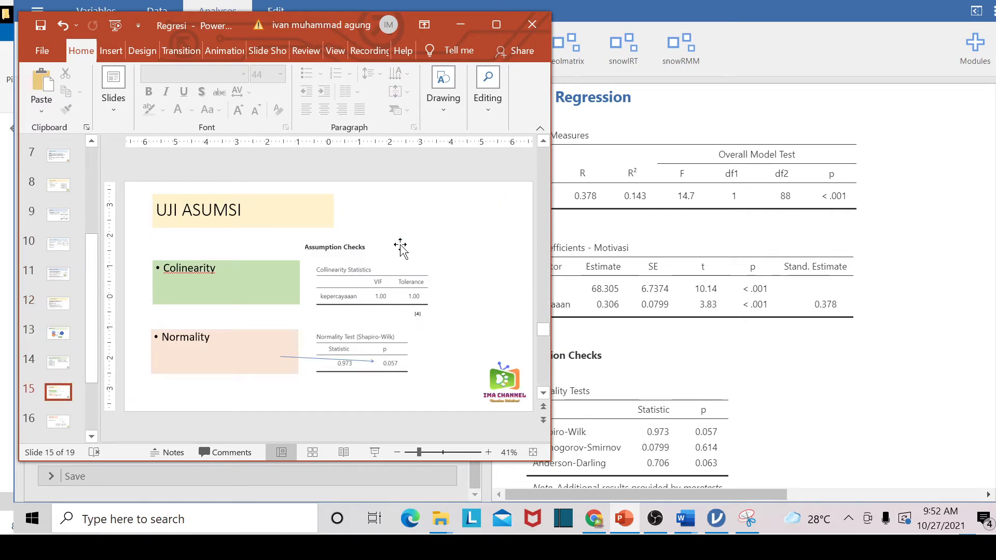
pyautogui.click(462, 24)
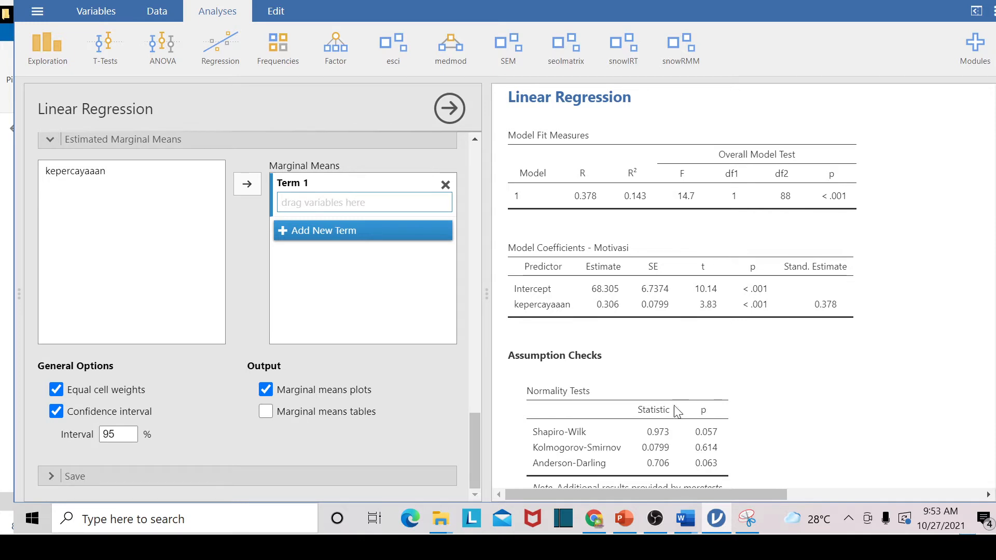
pyautogui.click(623, 518)
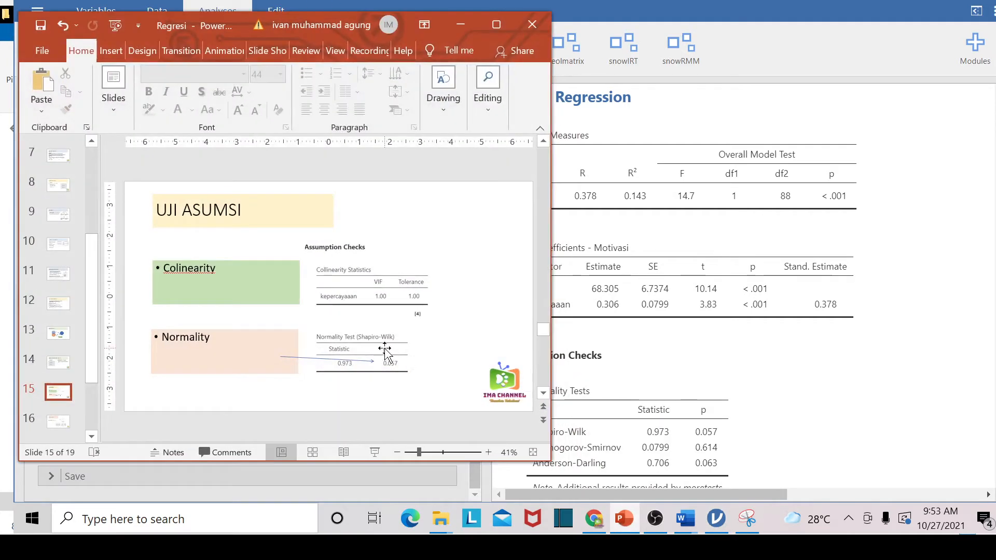
pyautogui.scroll(-2, 387, 348)
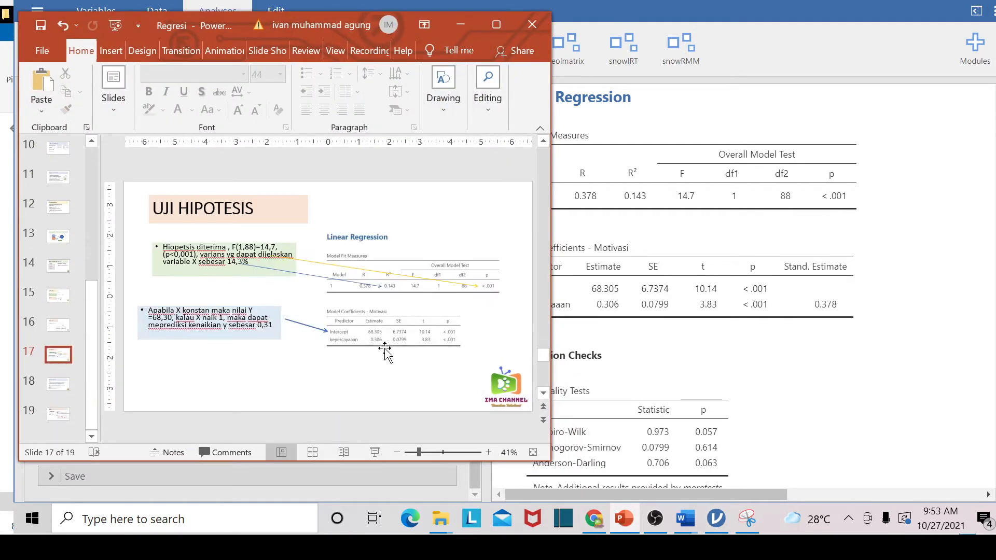